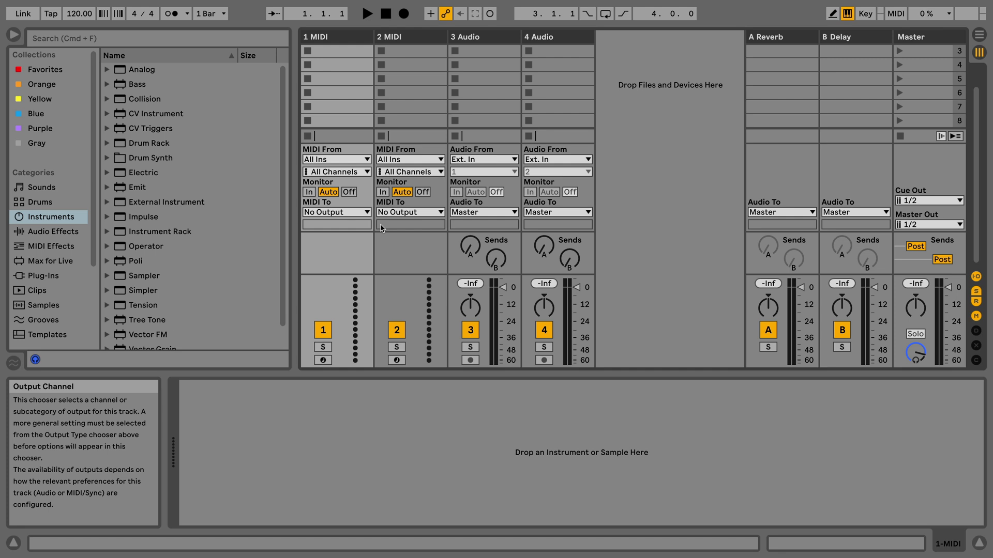
Open Preferences and show the Get Automatic Updates choices: Never, Ask Me, Always.
key("super+comma")
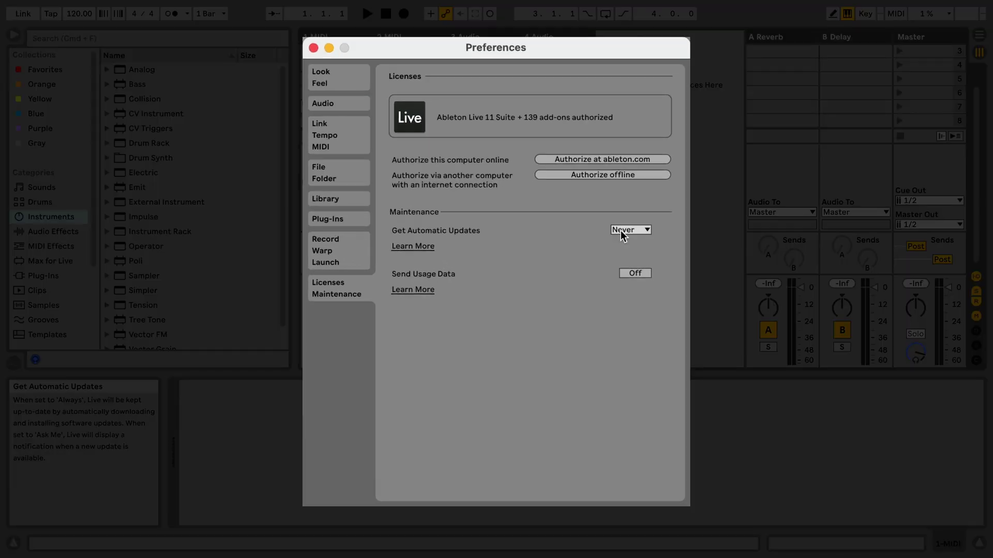
left_click(587, 244)
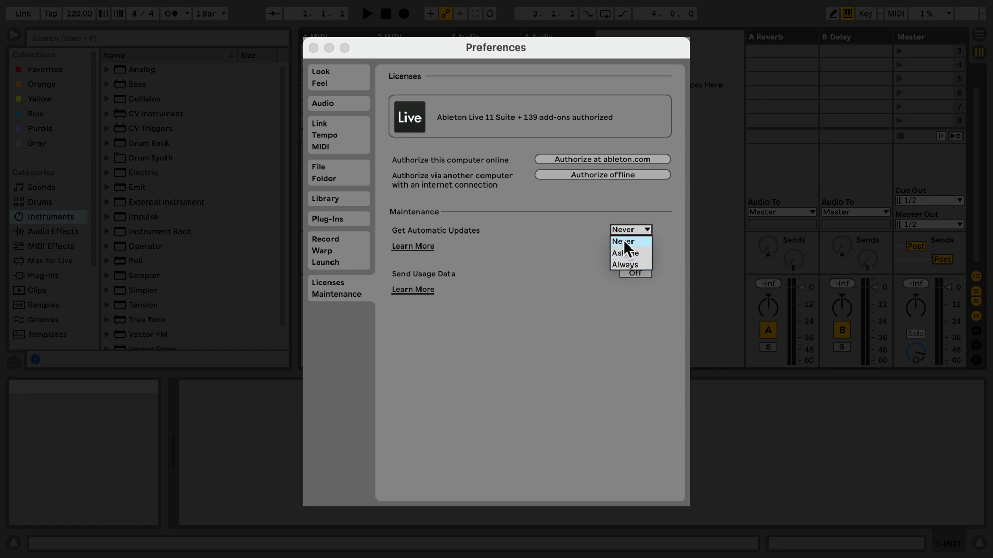
Choose Never for Get Automatic Updates and close the Preferences window.
left_click(622, 241)
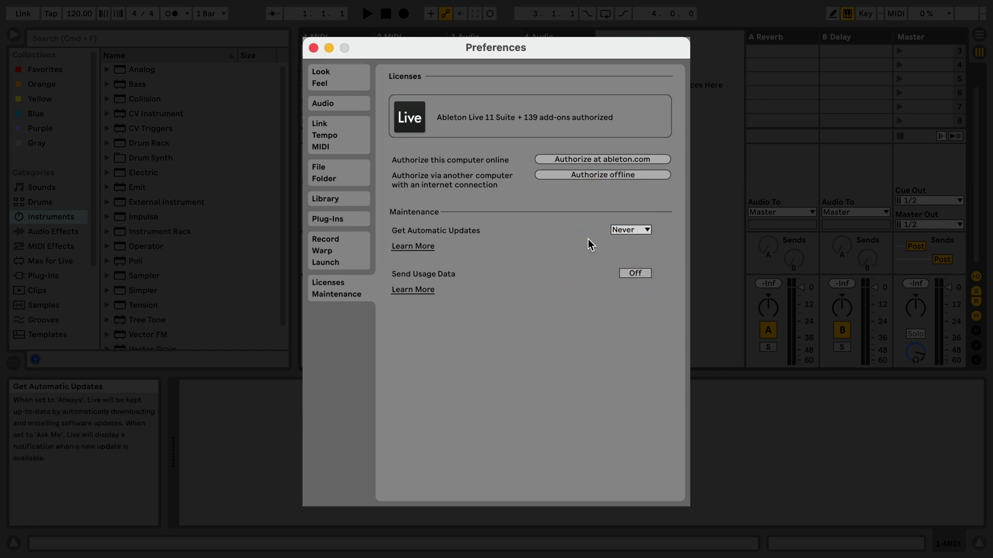
left_click(619, 229)
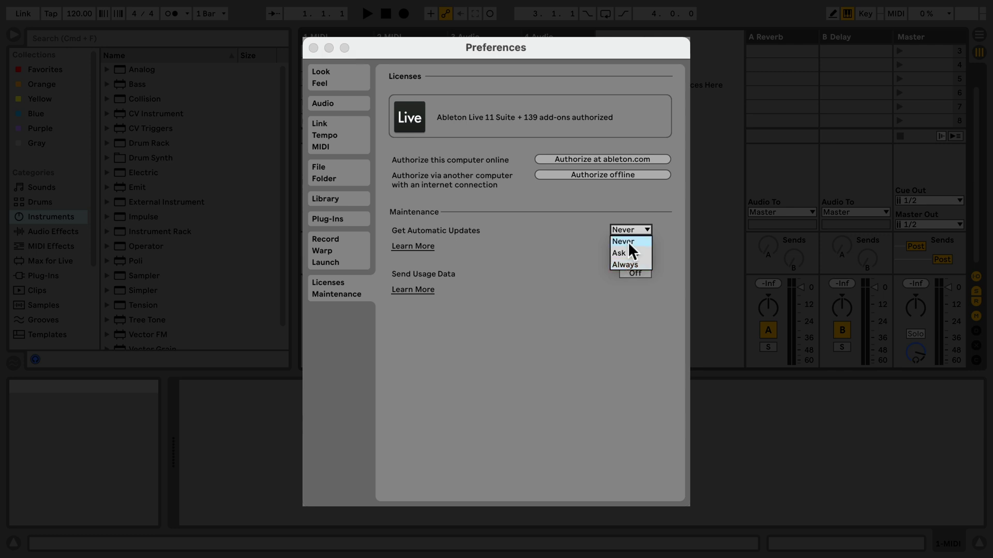
left_click(627, 241)
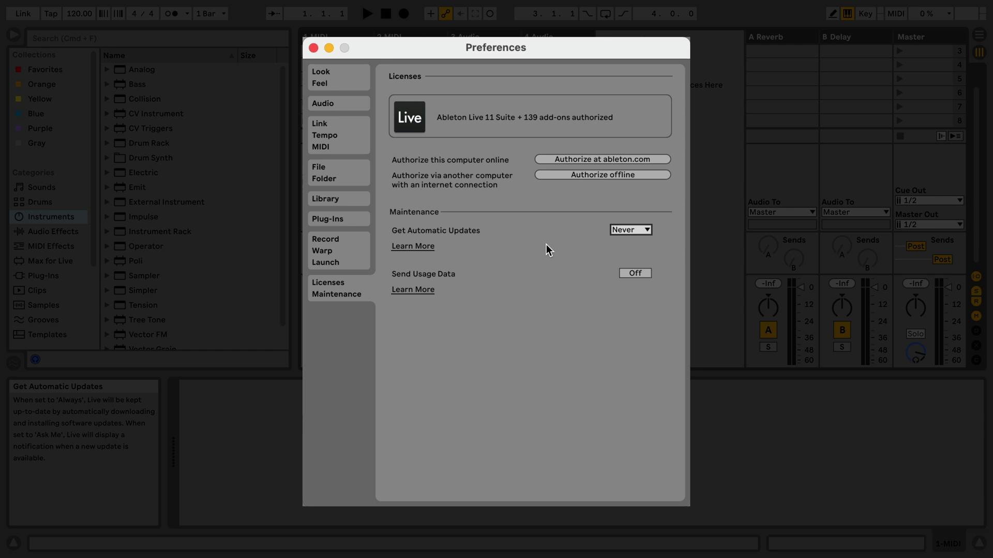
left_click(529, 254)
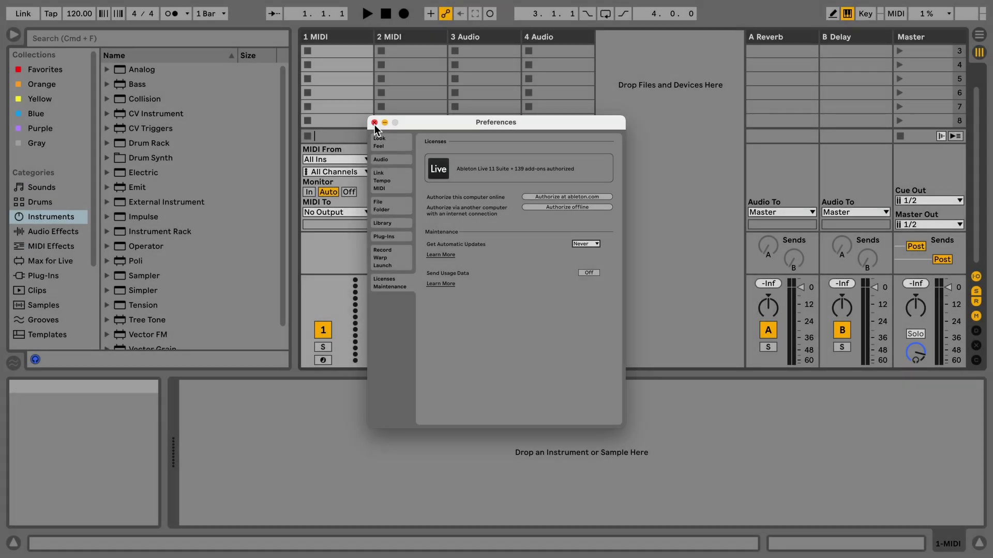
Switch to Firefox and open the download archive from the account Licenses page.
left_click(375, 123)
key("super+Tab")
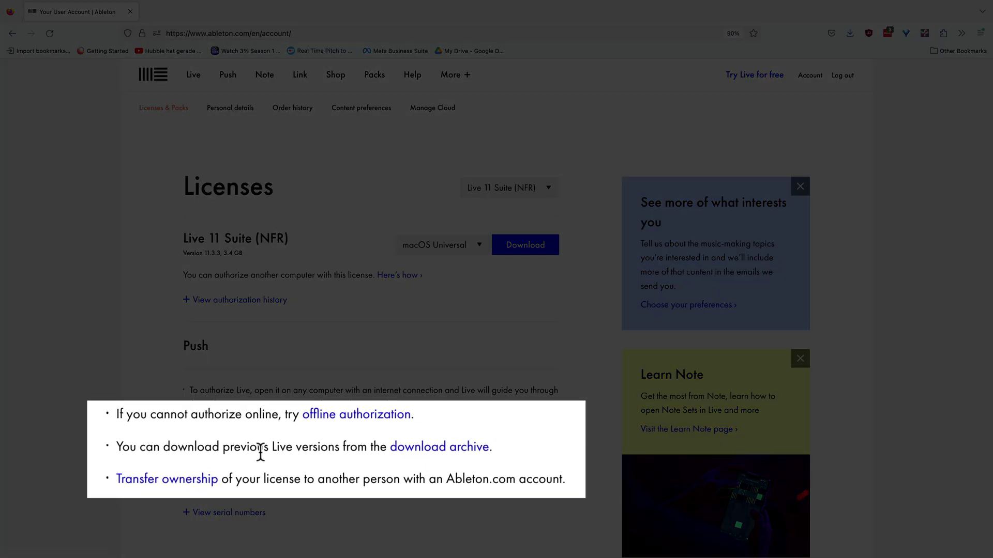
left_click(446, 450)
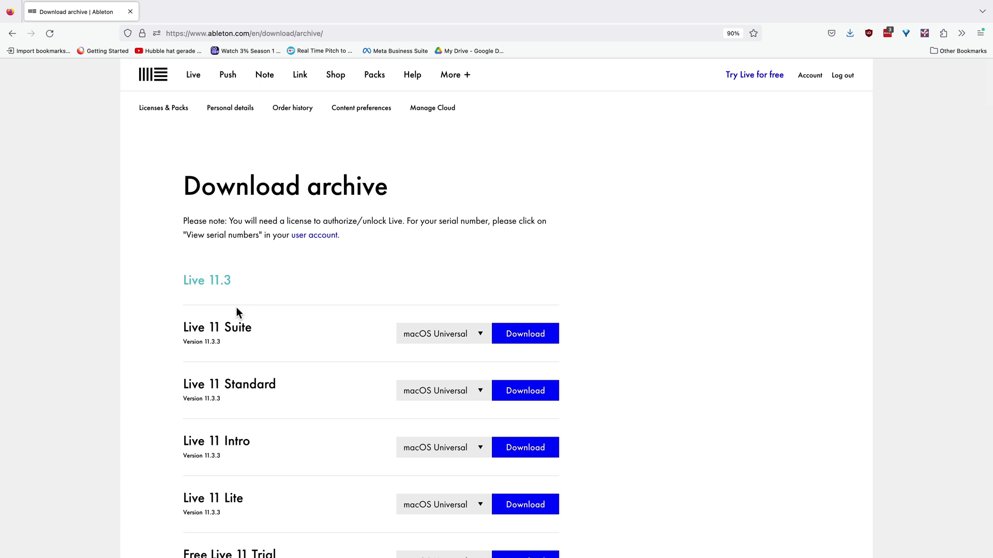
Scroll the download archive from Live 11.3 down to Live 1 (version 1.5.2).
scroll(236, 307, "down", 5)
scroll(237, 313, "up", 2)
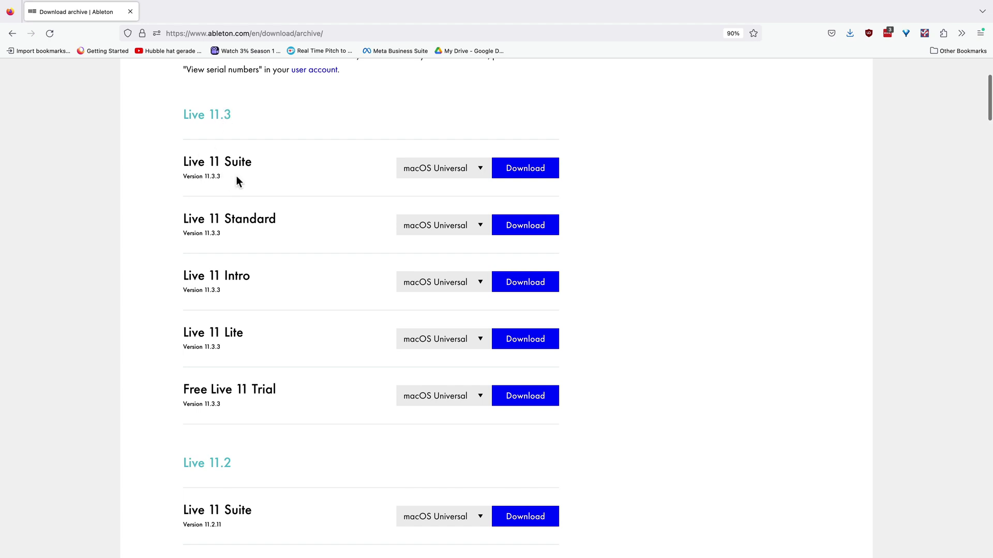
scroll(237, 177, "down", 1)
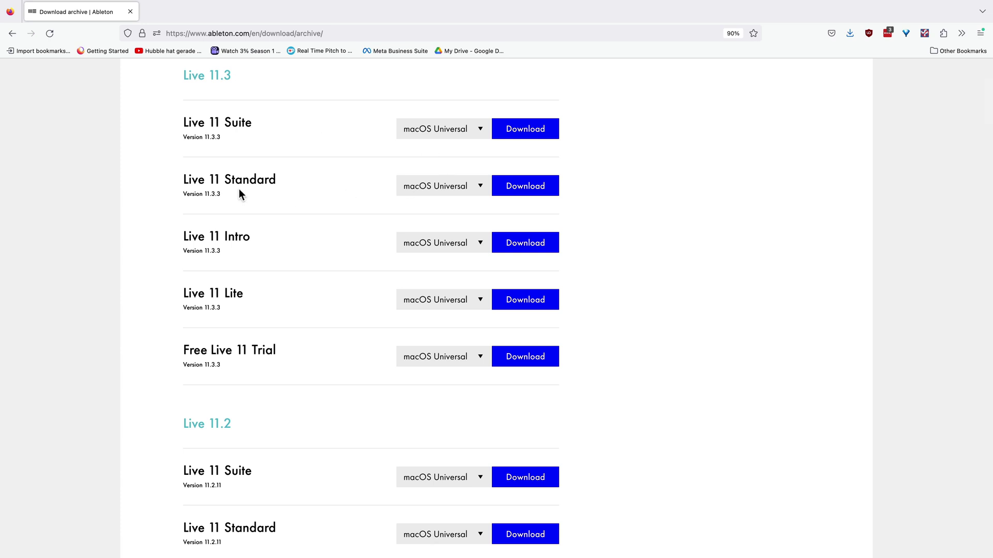
scroll(239, 190, "down", 4)
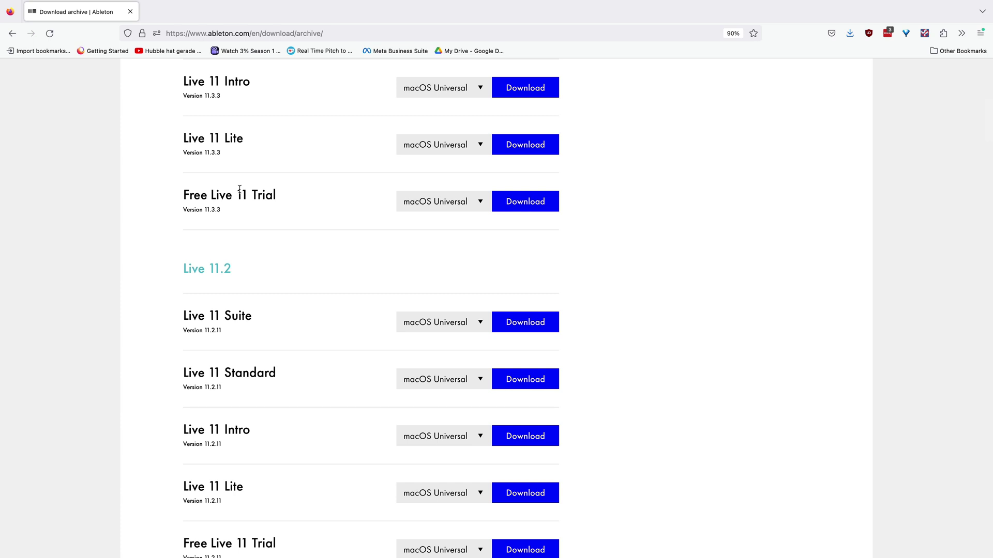
scroll(239, 190, "down", 20)
scroll(240, 190, "down", 20)
scroll(239, 189, "down", 20)
scroll(240, 192, "up", 3)
scroll(240, 193, "up", 3)
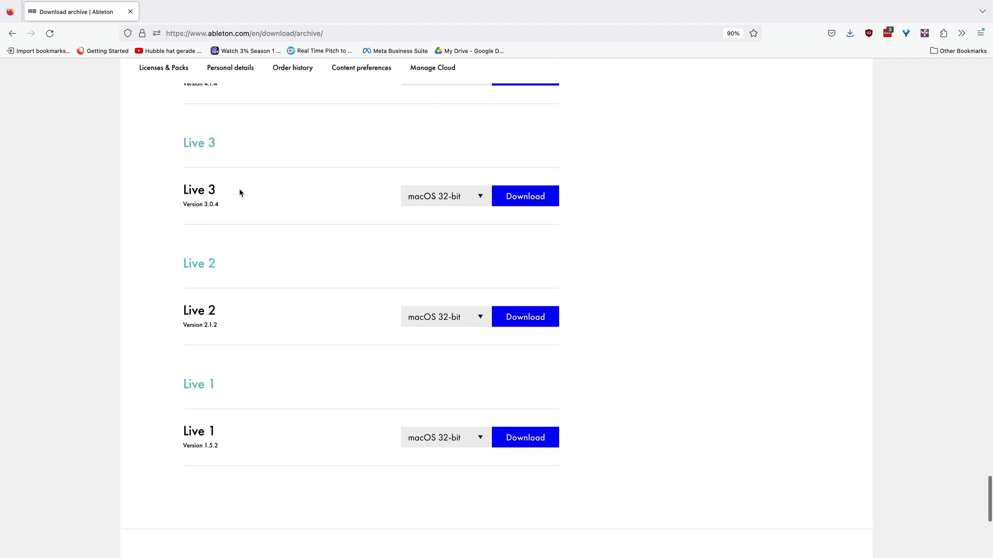
scroll(242, 207, "down", 4)
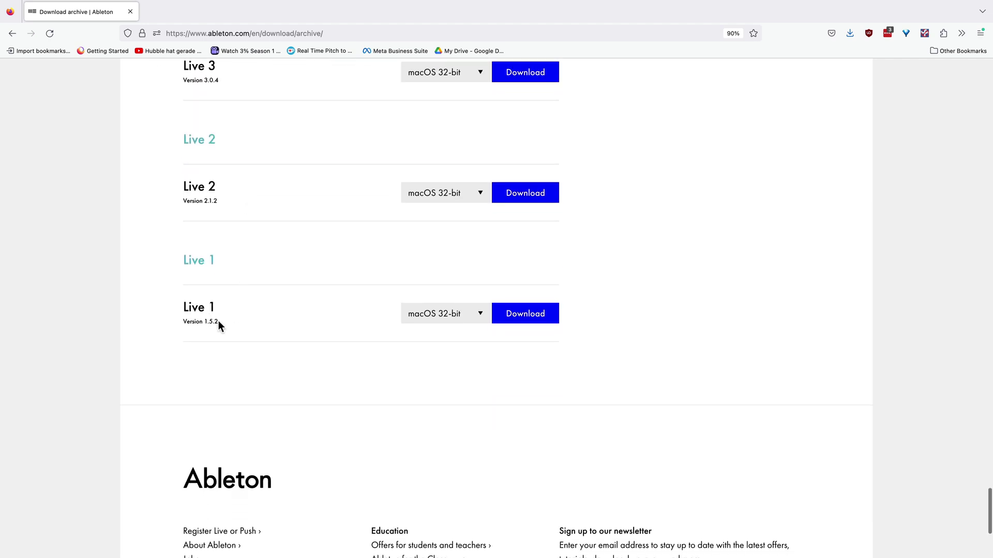
scroll(218, 321, "up", 20)
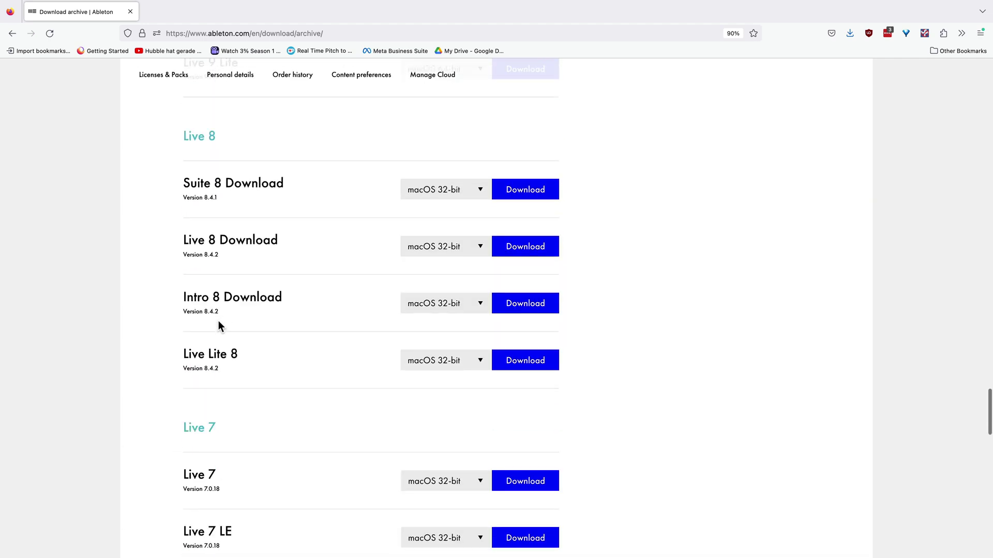
scroll(218, 321, "up", 10)
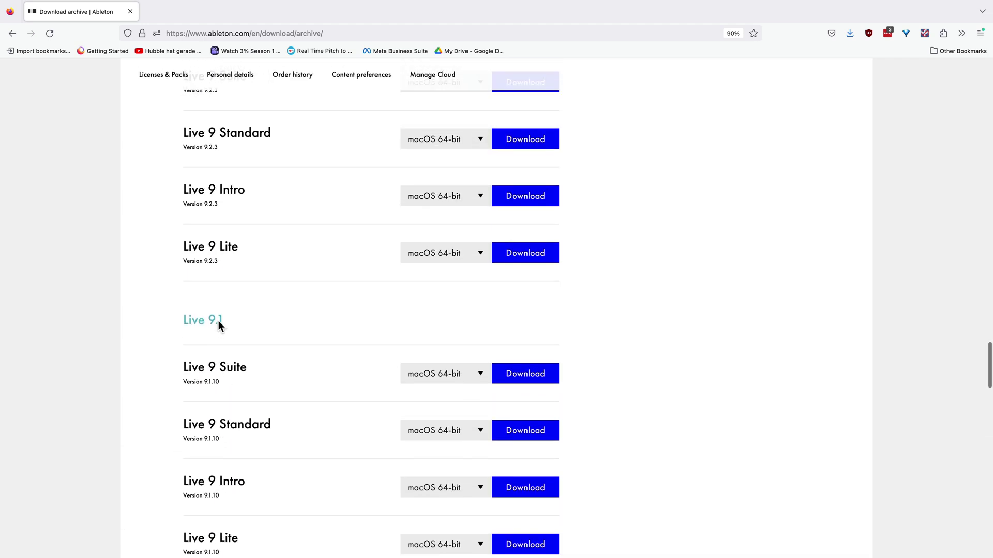
scroll(218, 324, "down", 15)
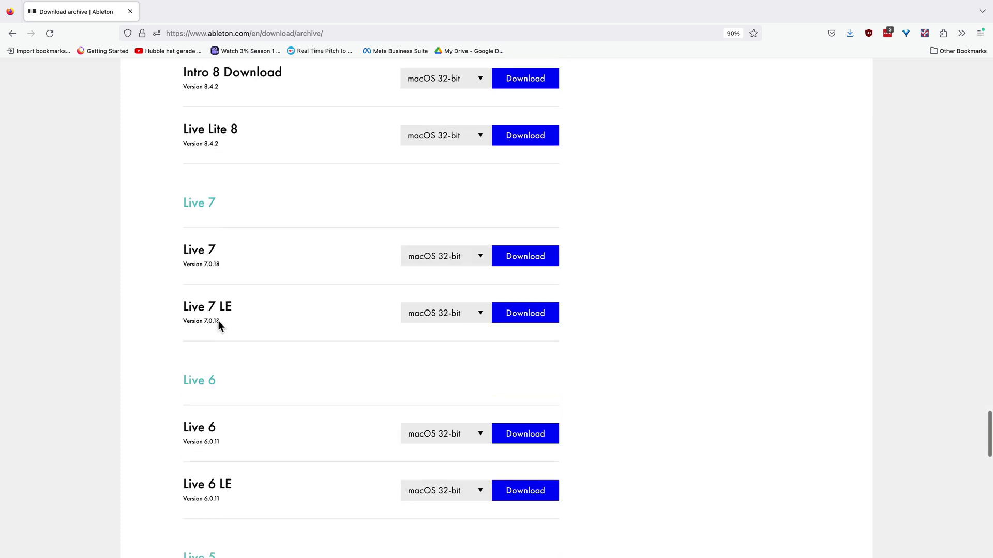
scroll(218, 326, "down", 10)
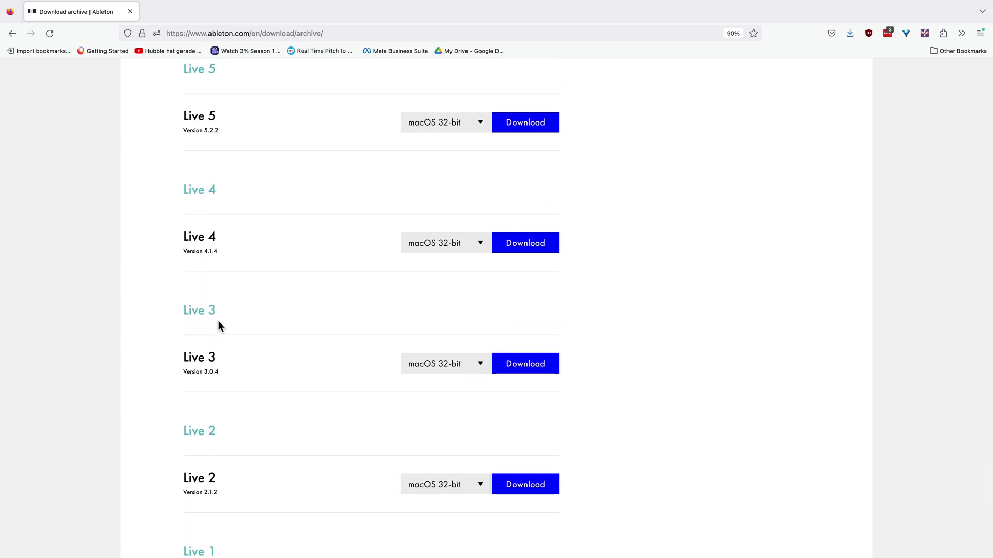
scroll(218, 324, "down", 8)
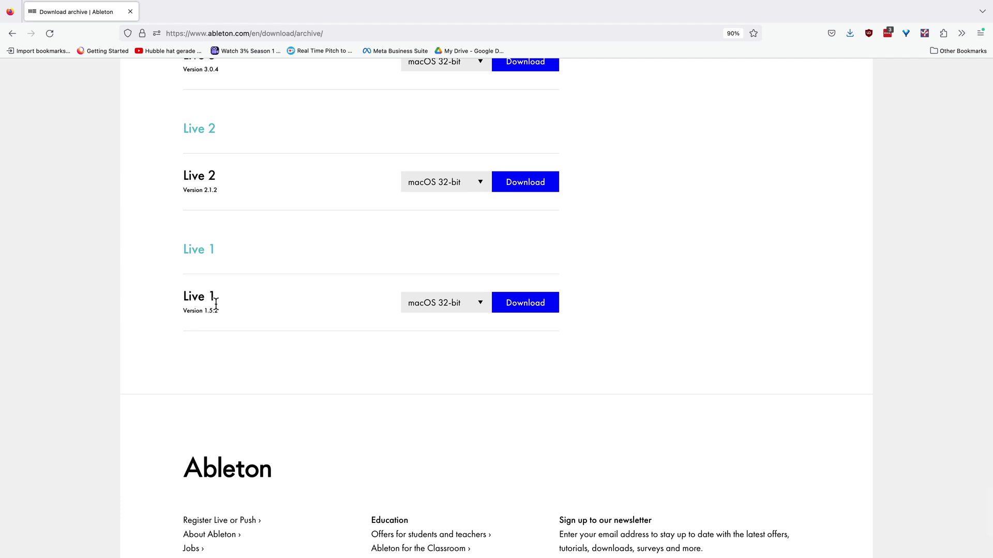
Scroll back up the archive from Live 1 to the Live 11.2.11 editions.
scroll(216, 304, "up", 20)
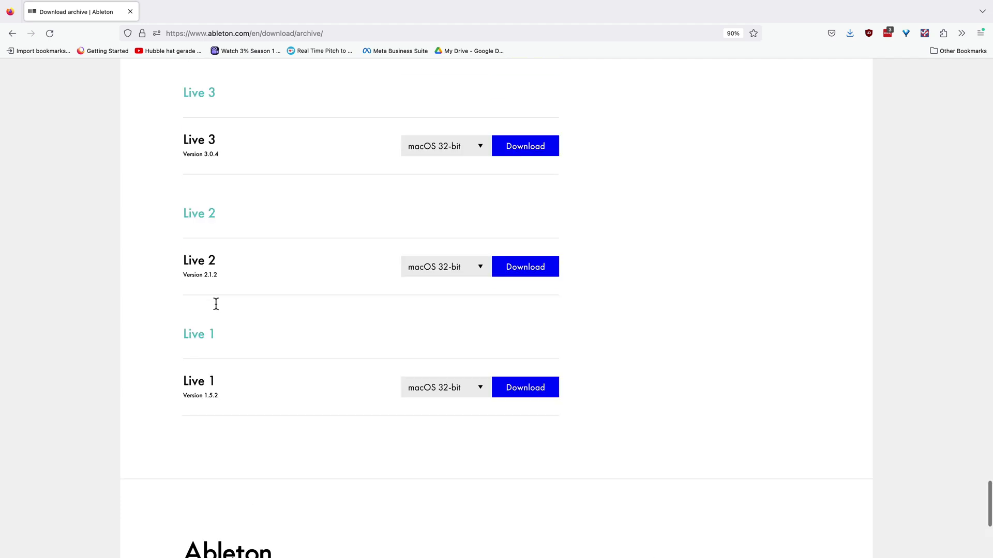
scroll(216, 304, "up", 12)
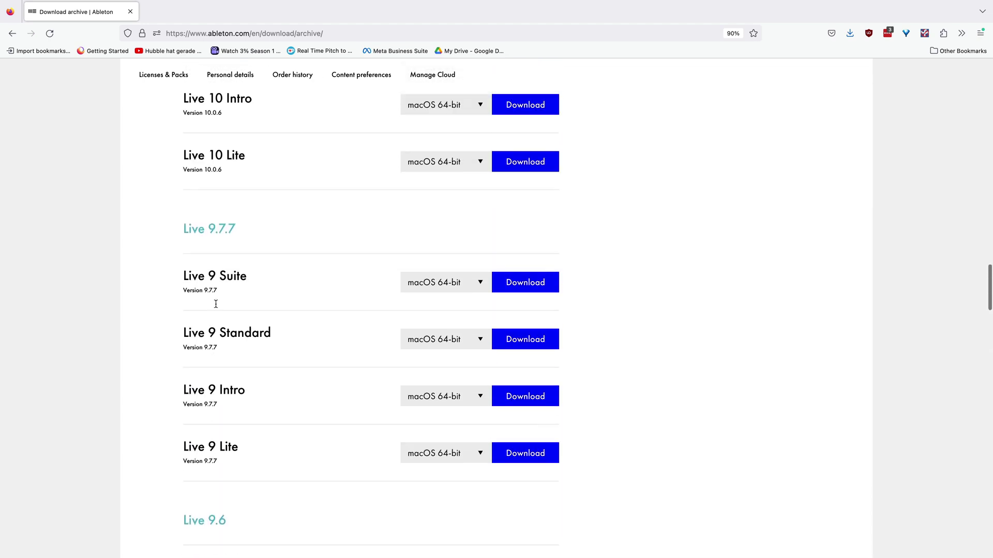
scroll(215, 304, "up", 20)
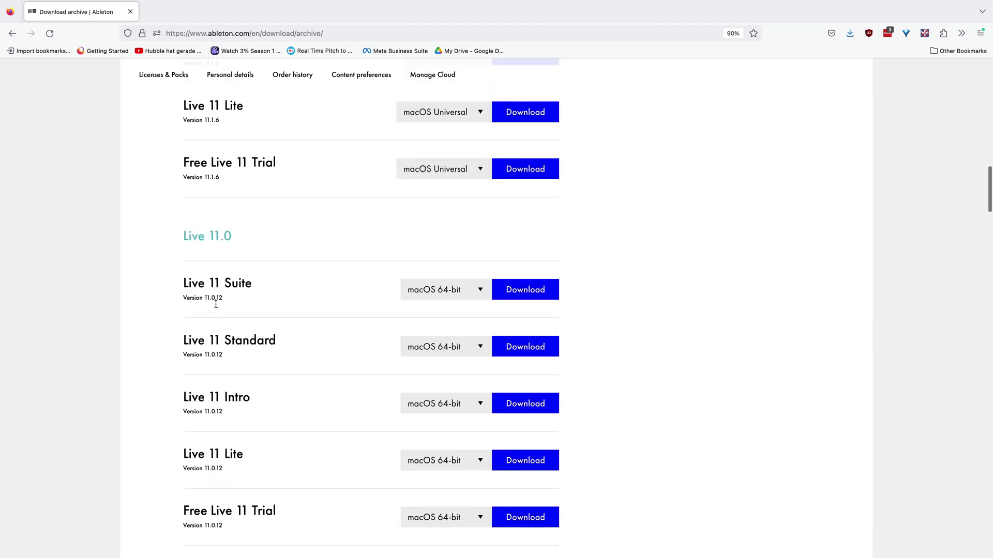
scroll(216, 304, "up", 20)
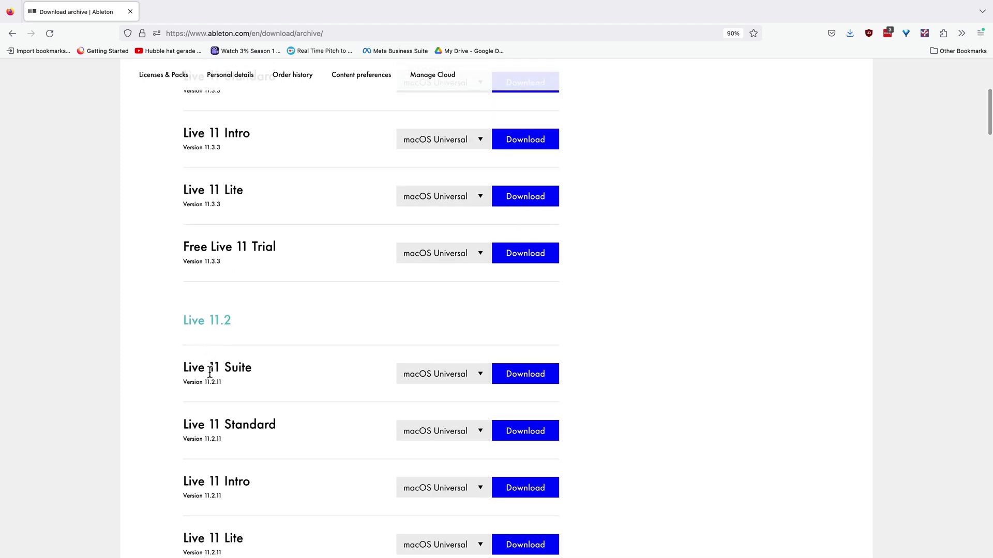
scroll(209, 373, "down", 3)
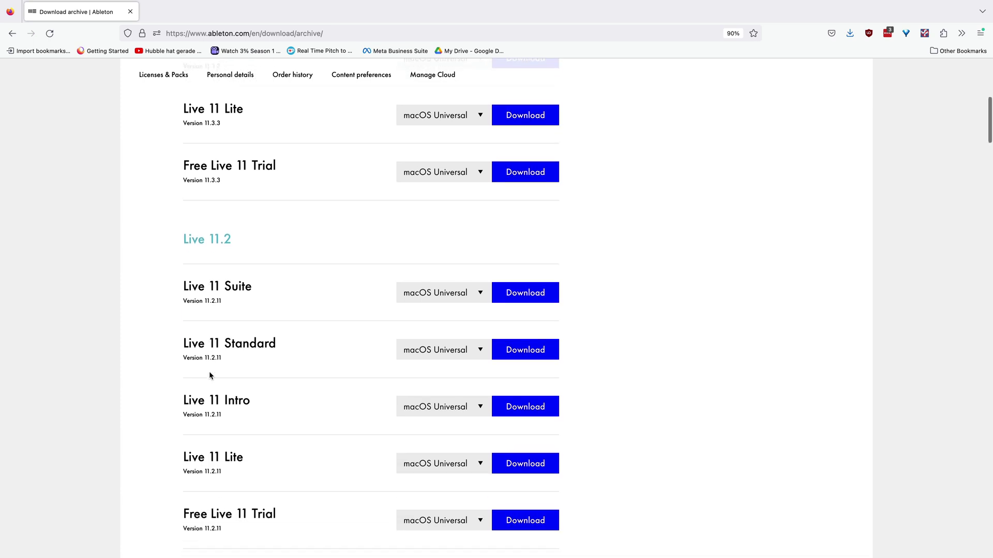
scroll(210, 373, "up", 3)
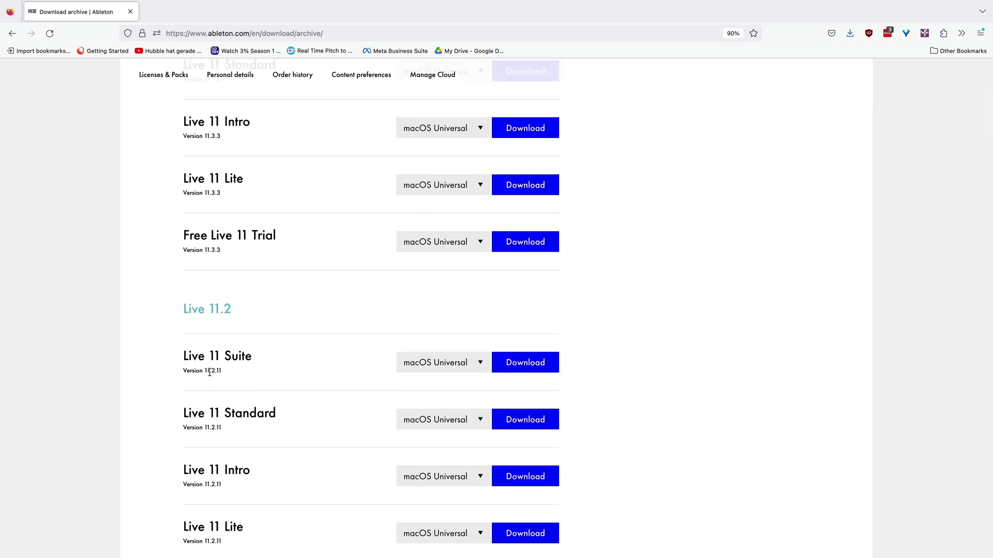
scroll(209, 372, "up", 1)
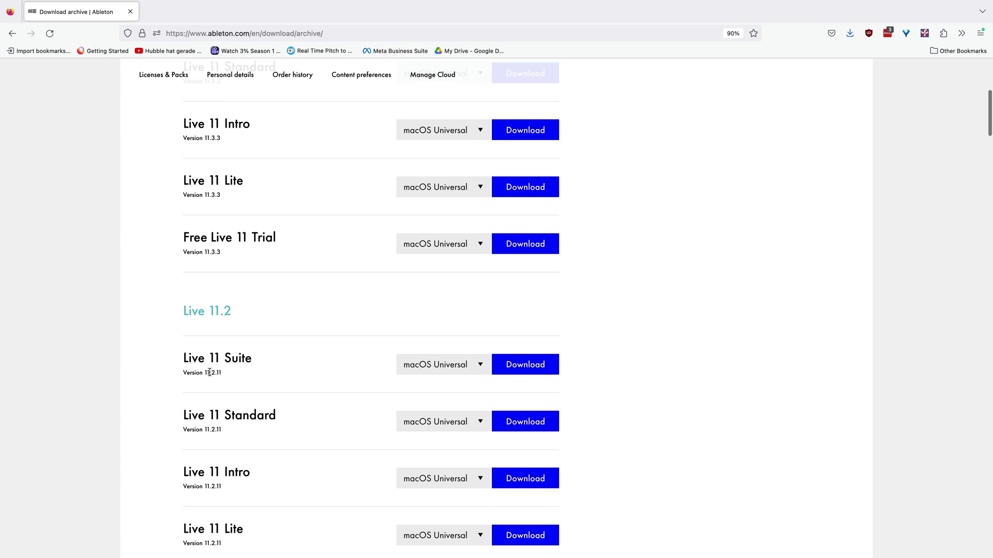
scroll(209, 372, "down", 1)
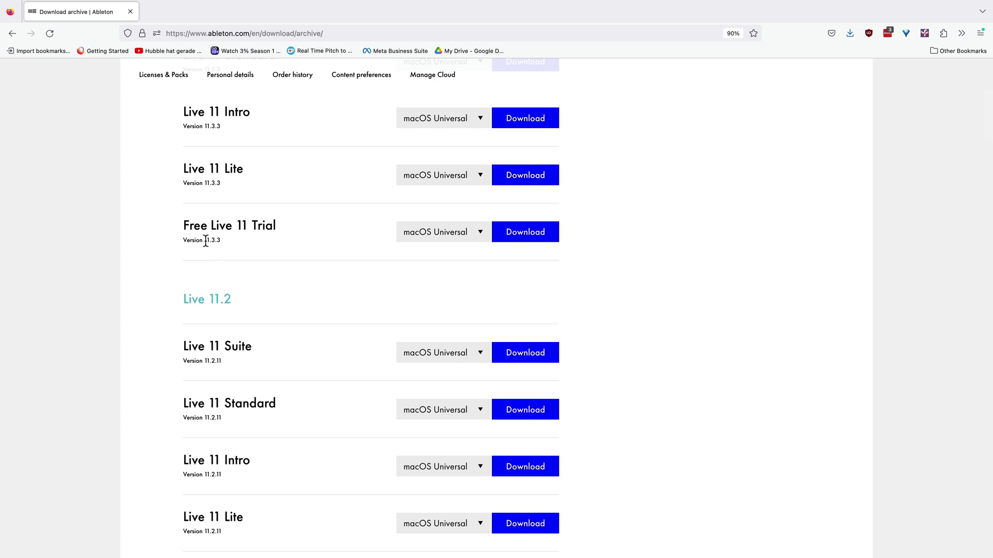
Scroll up to show Live 11.3.3 Suite, Standard, Intro, Lite and Free Trial.
scroll(289, 280, "down", 1)
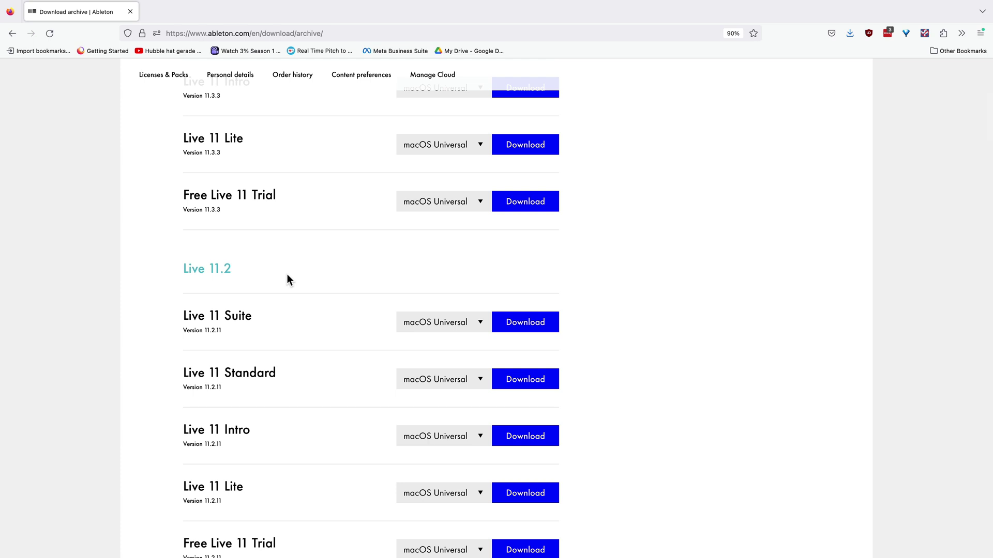
scroll(287, 274, "up", 3)
scroll(265, 318, "up", 1)
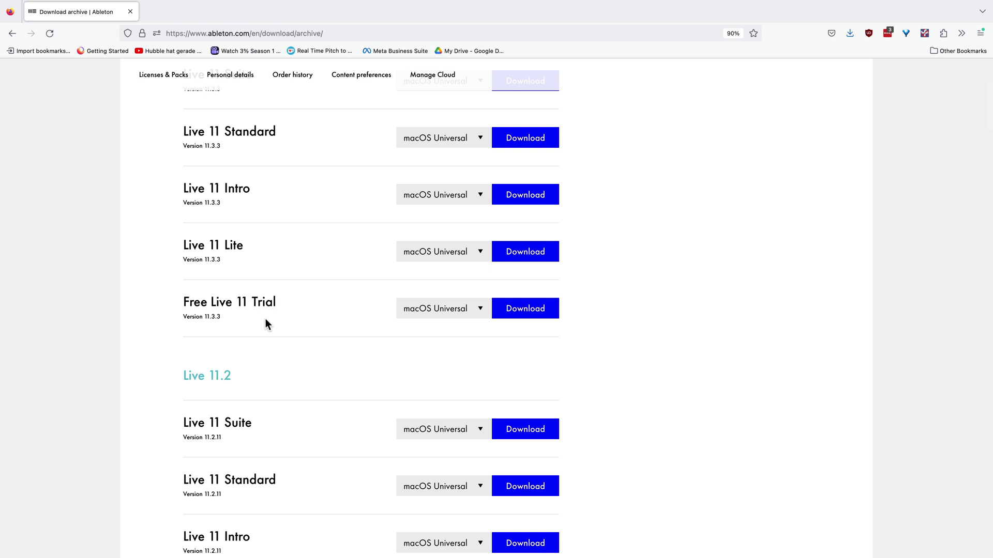
scroll(265, 319, "up", 1)
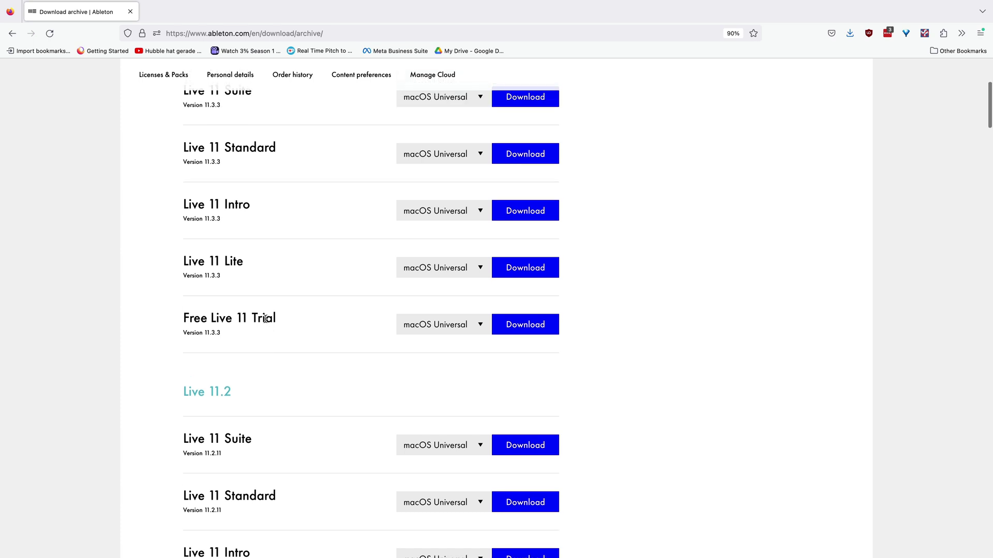
scroll(266, 319, "up", 3)
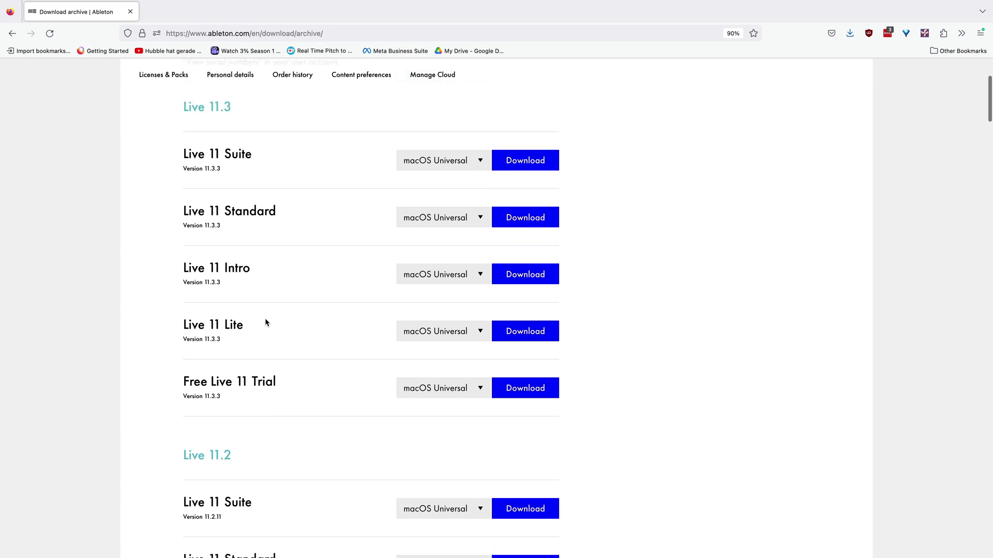
scroll(265, 322, "up", 1)
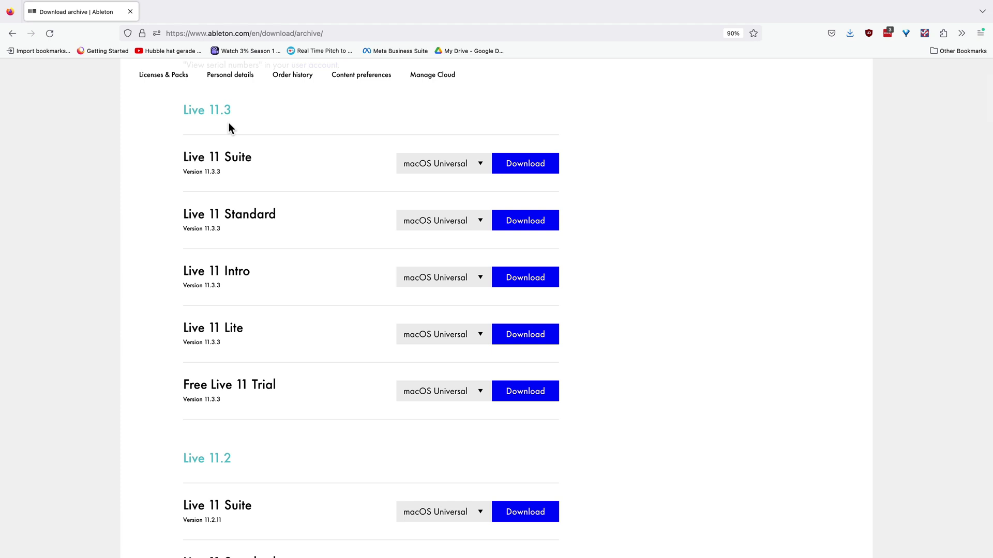
scroll(229, 128, "down", 5)
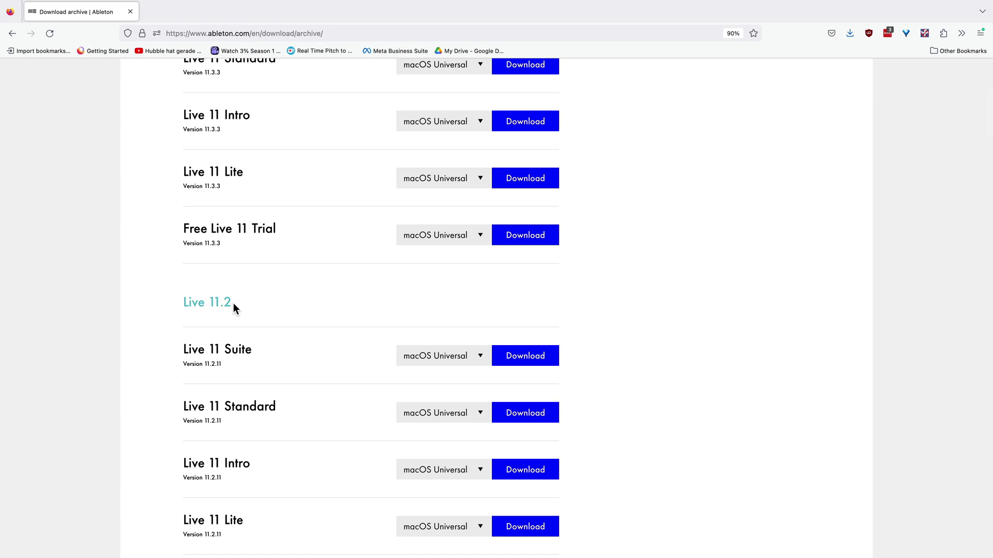
scroll(234, 304, "down", 5)
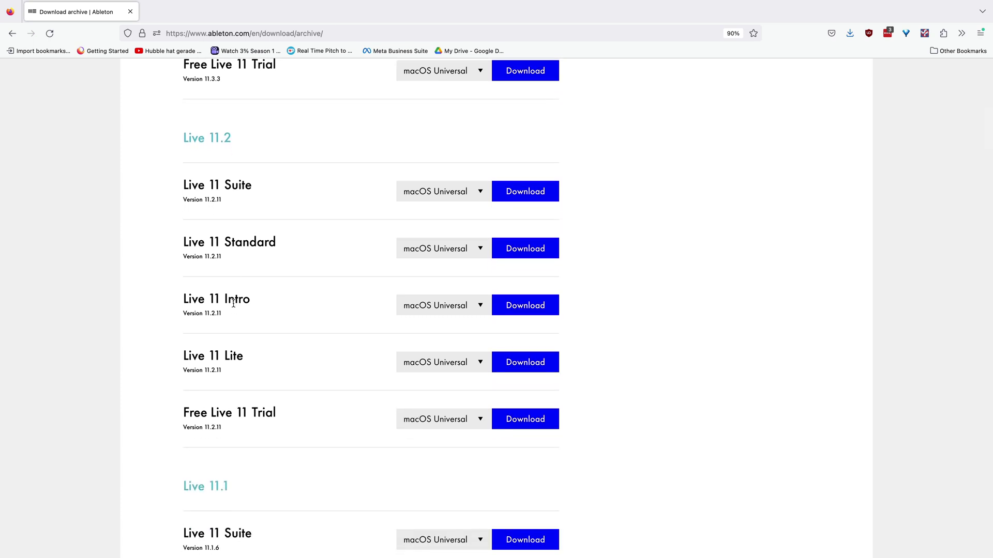
scroll(233, 304, "up", 12)
scroll(234, 306, "down", 3)
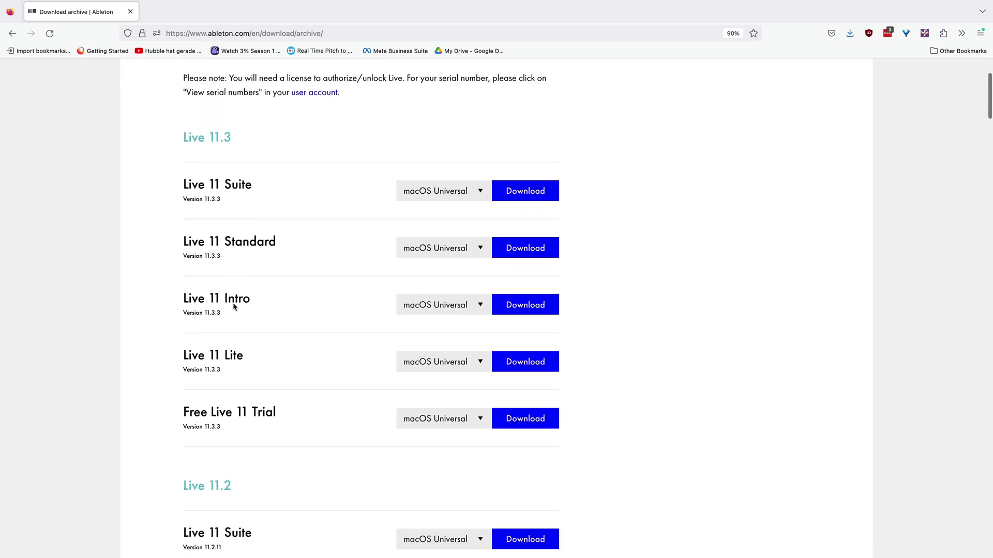